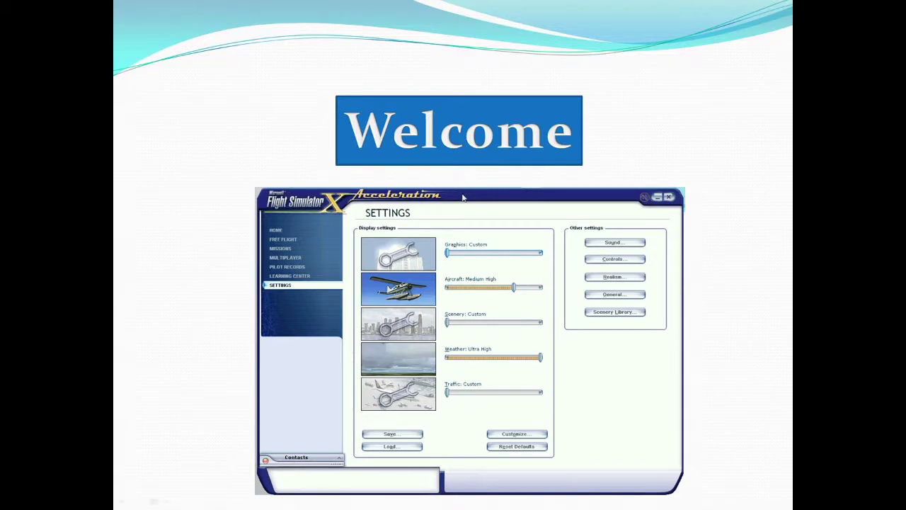
pyautogui.click(484, 195)
pyautogui.click(485, 195)
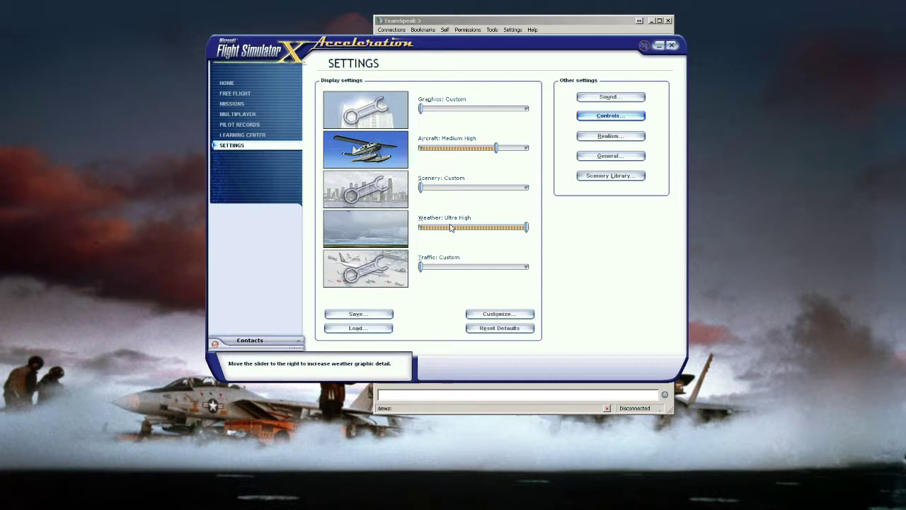
# Open the button and key assignments for the Saitek Pro Flight X-55 Rhino Stick, filtered to Multiplayer events.
pyautogui.click(608, 117)
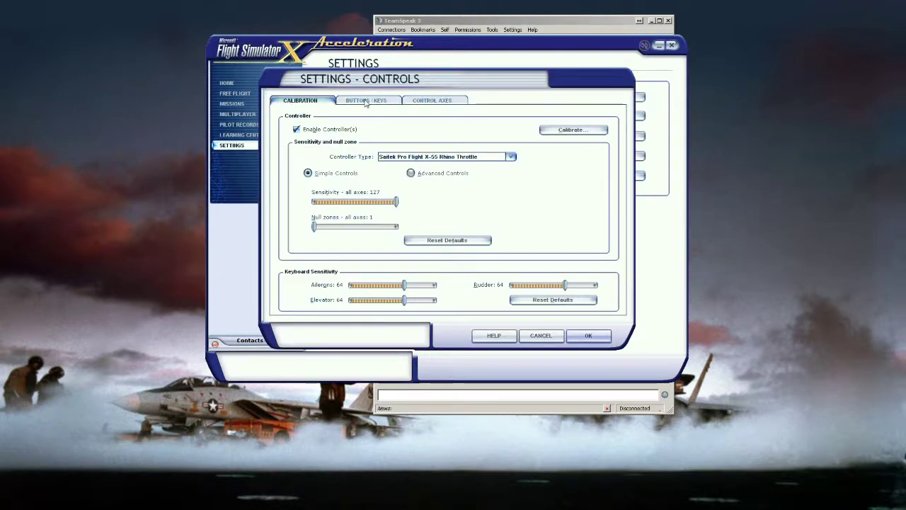
pyautogui.click(366, 102)
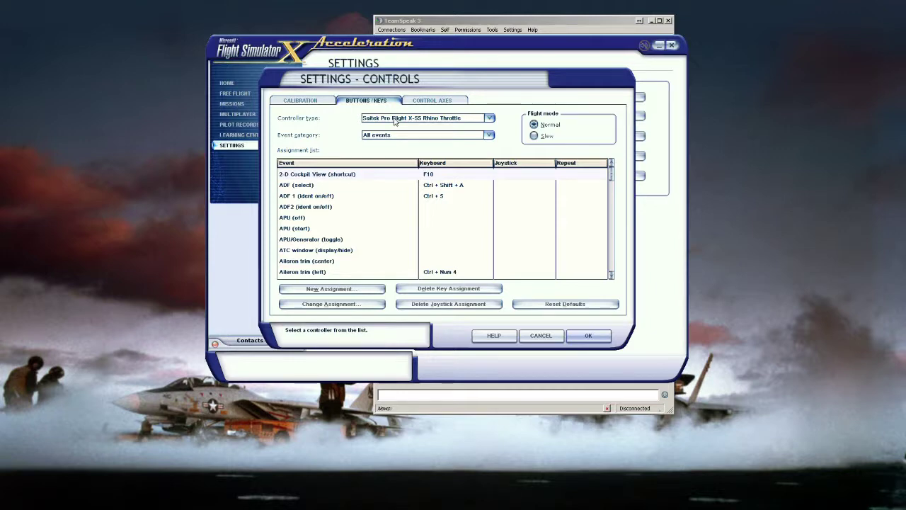
pyautogui.click(395, 119)
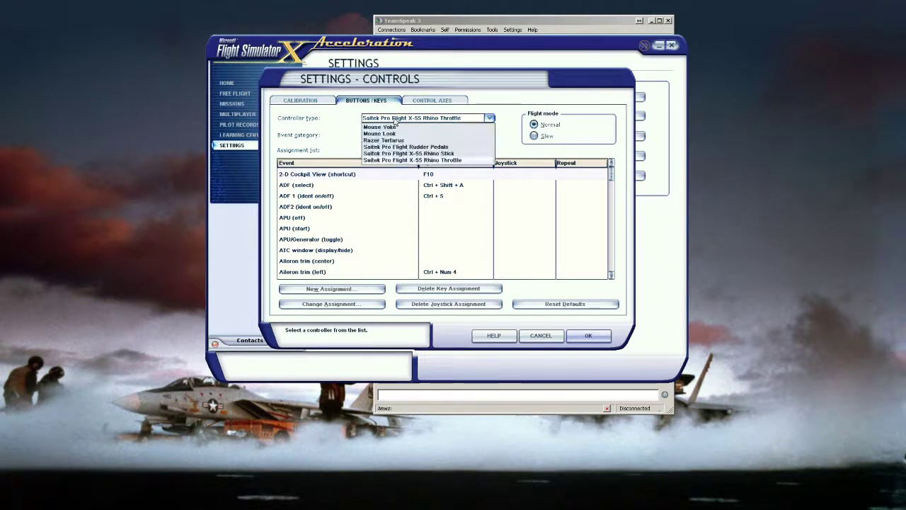
pyautogui.click(418, 154)
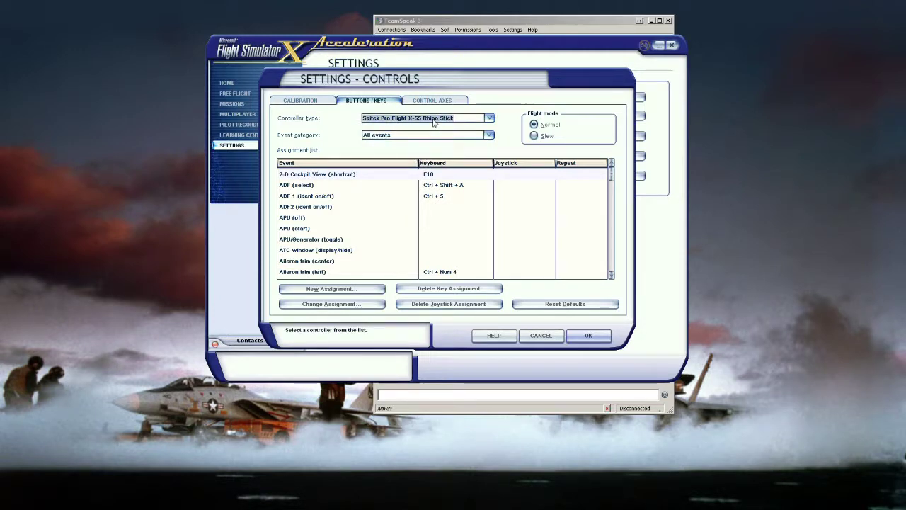
pyautogui.click(409, 136)
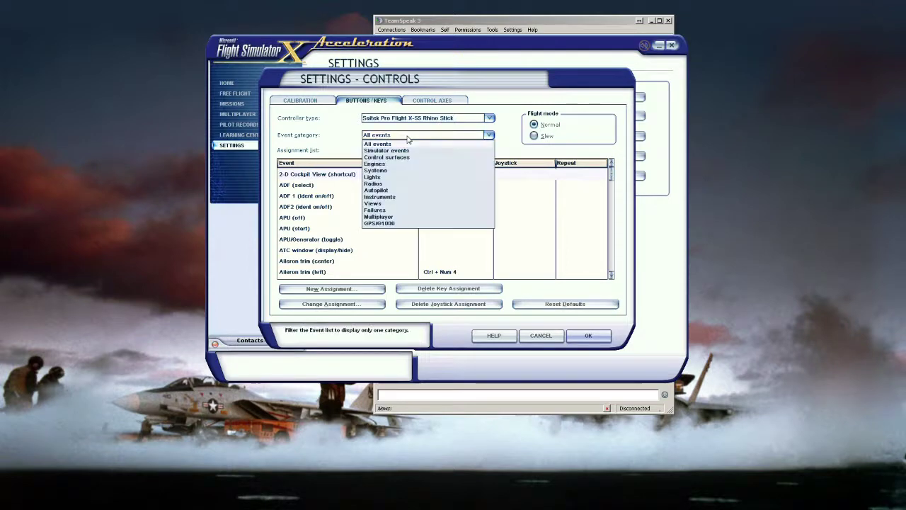
pyautogui.click(390, 218)
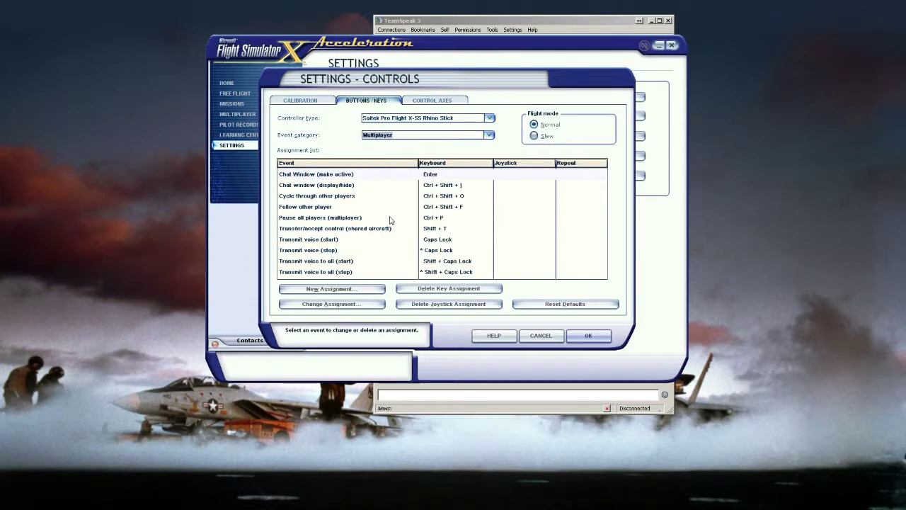
# Assign joystick Button 05 to the Transmit voice (start) event.
pyautogui.click(322, 242)
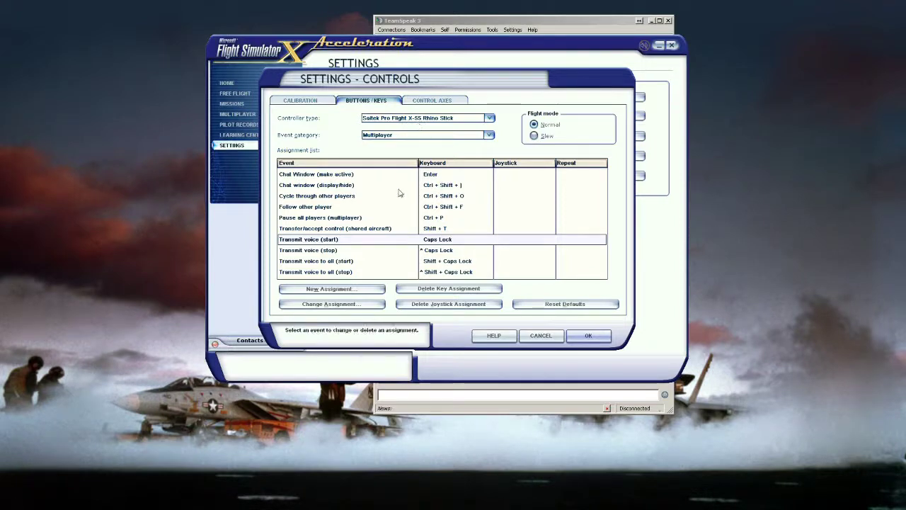
pyautogui.click(346, 290)
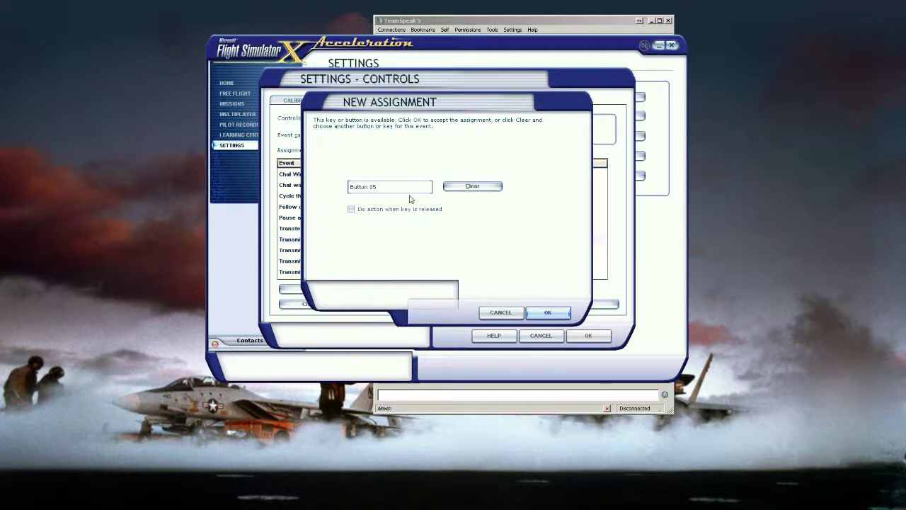
pyautogui.click(547, 314)
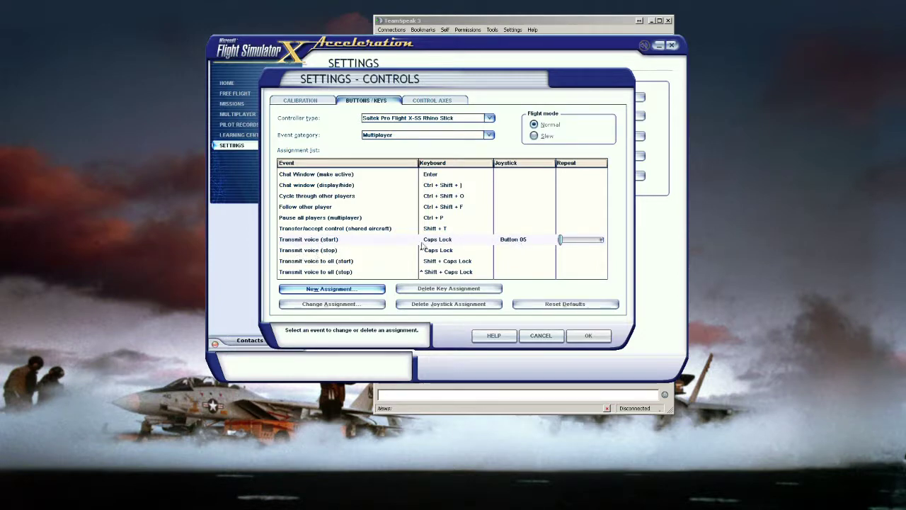
# Assign Button 05, acting on release, to the Transmit voice (stop) event.
pyautogui.click(449, 252)
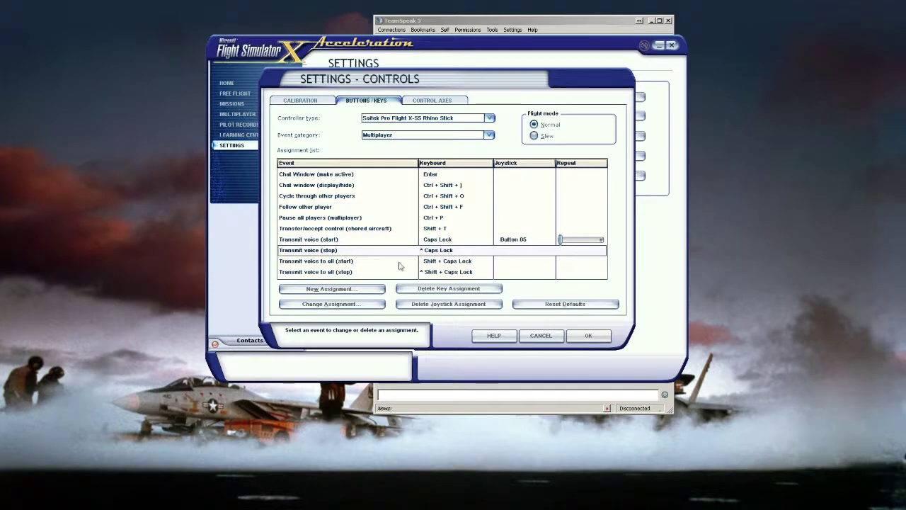
pyautogui.click(332, 290)
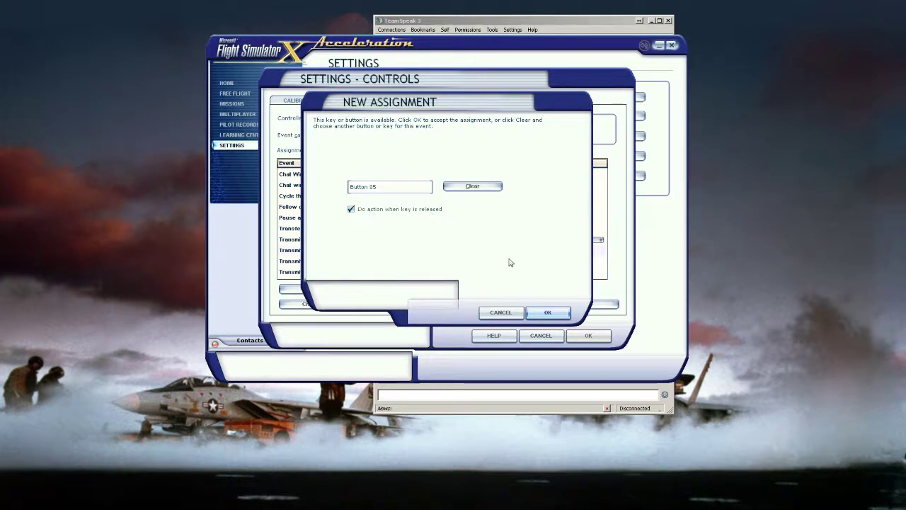
pyautogui.click(552, 313)
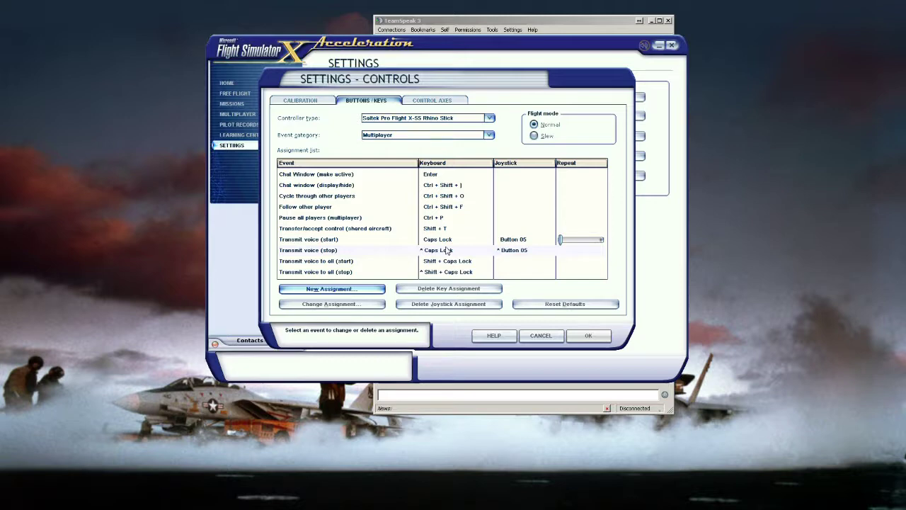
# For the Razer Tartarus, delete the joystick assignment of the COM radios (receive all) event in the Radios category.
pyautogui.click(413, 119)
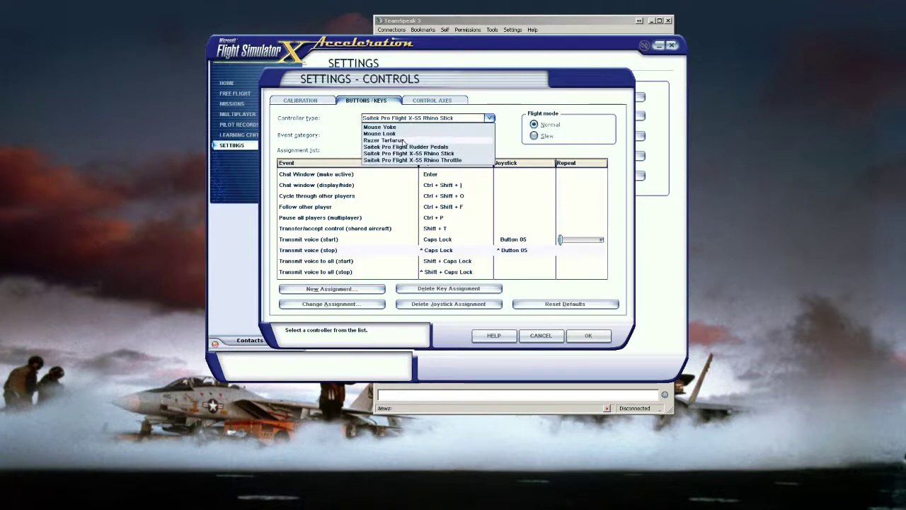
pyautogui.click(403, 140)
pyautogui.click(396, 138)
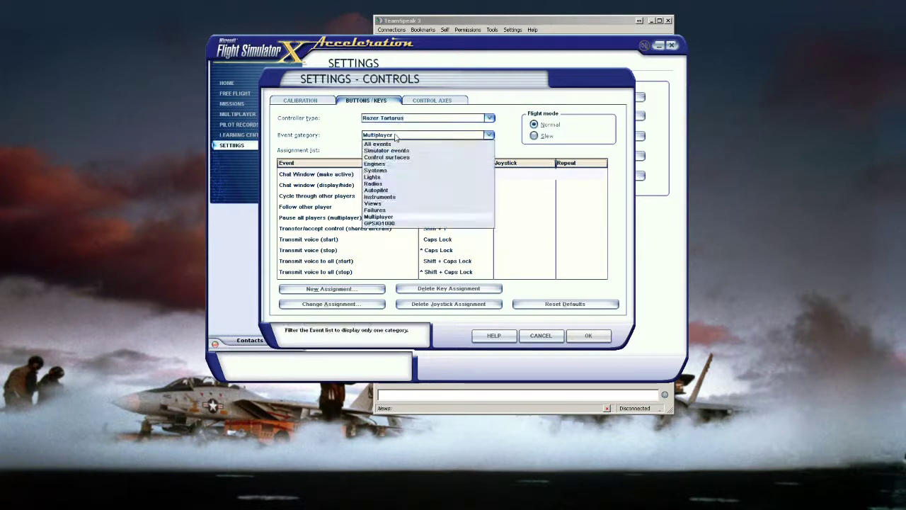
pyautogui.click(377, 184)
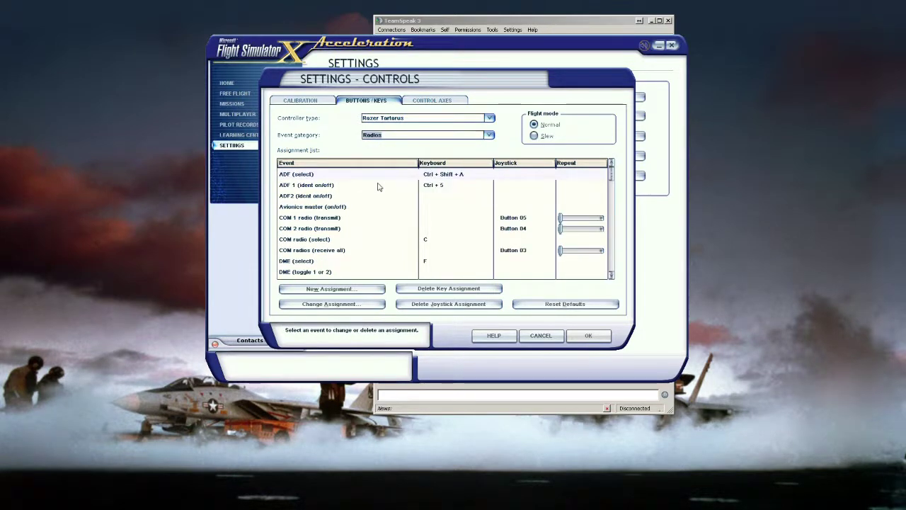
pyautogui.click(326, 252)
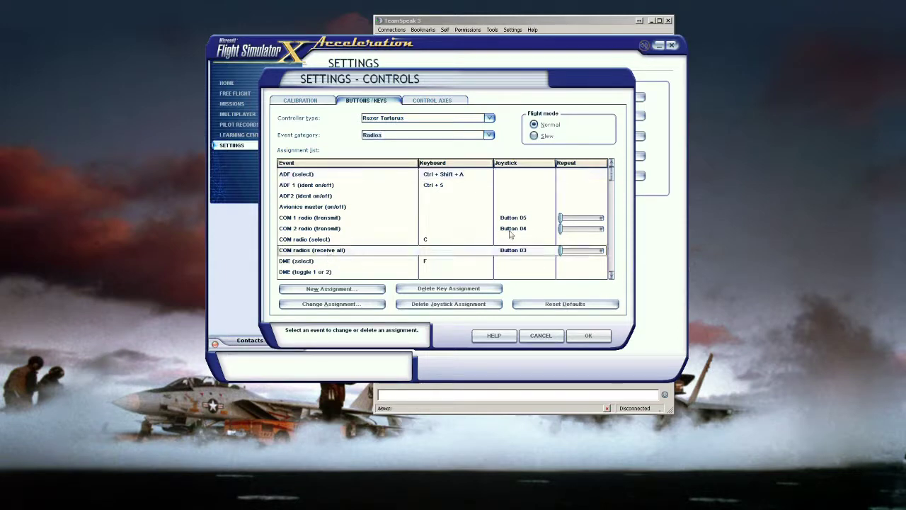
pyautogui.click(465, 305)
# Assign Button 03 to the COM radios (receive all) event and save the control settings.
pyautogui.click(359, 251)
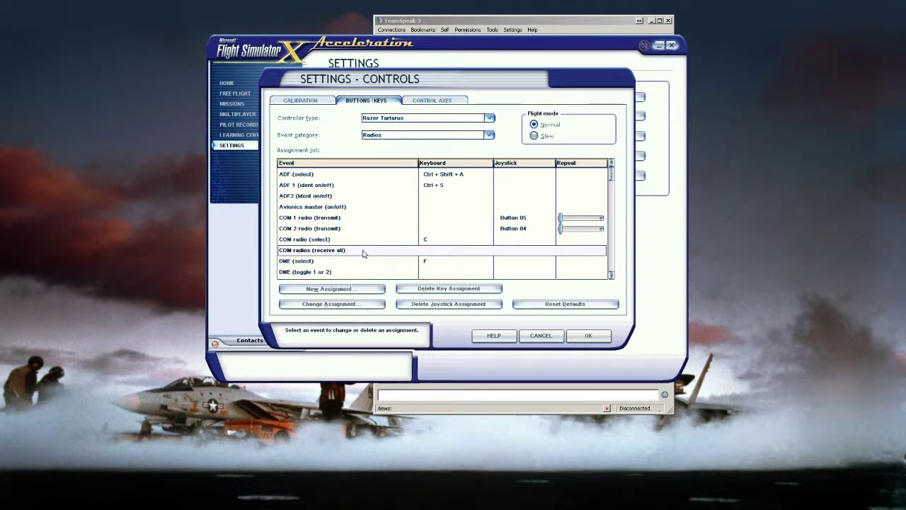
pyautogui.click(352, 290)
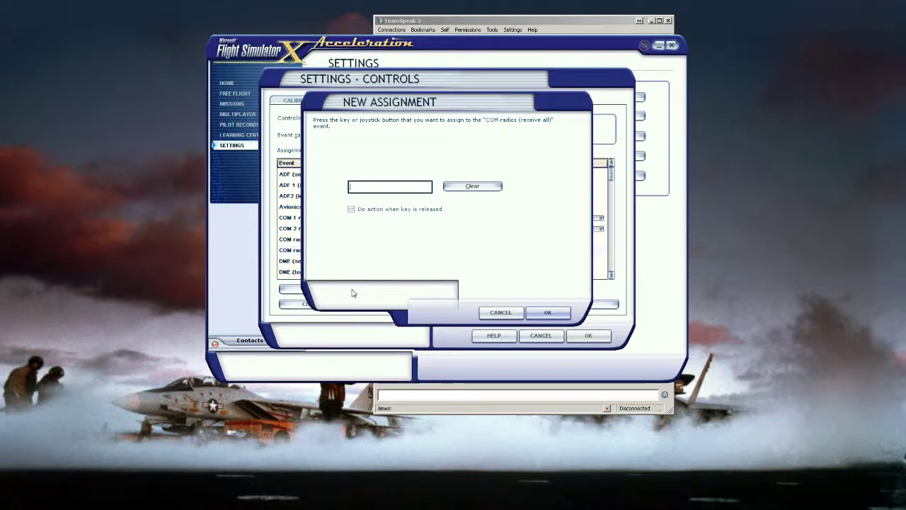
pyautogui.click(559, 312)
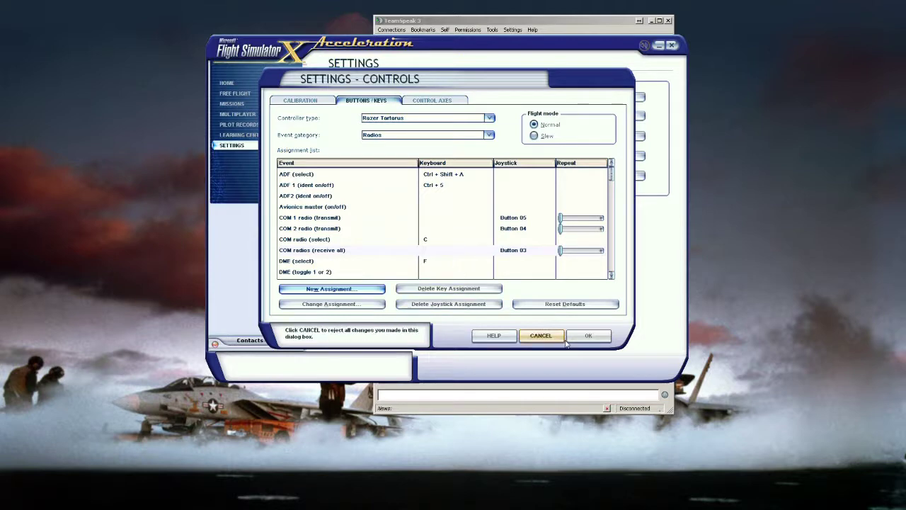
pyautogui.click(597, 337)
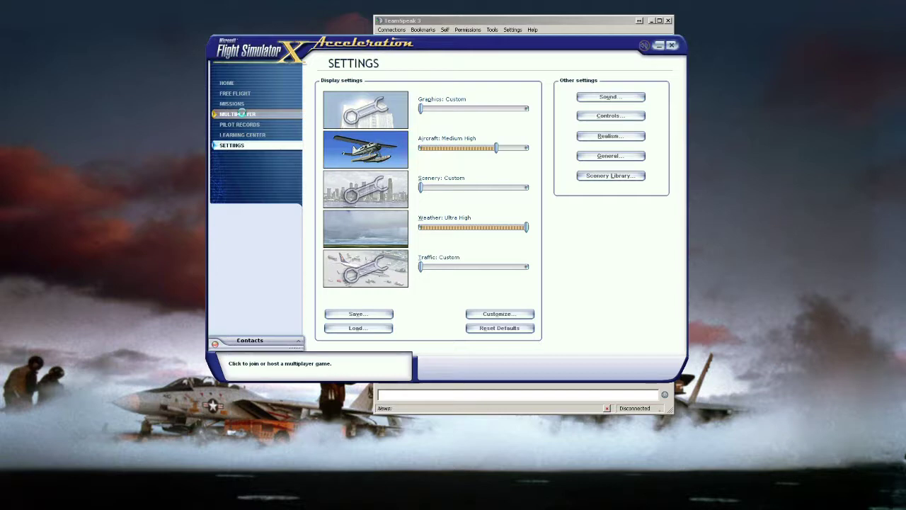
# Open the multiplayer network settings and accept 128.000 Kbps voice compression with voice communication enabled.
pyautogui.click(241, 114)
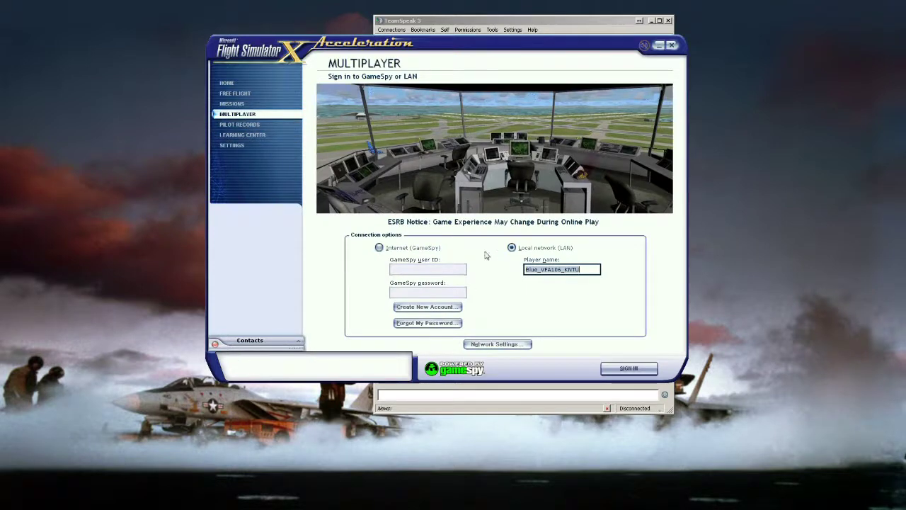
pyautogui.click(500, 344)
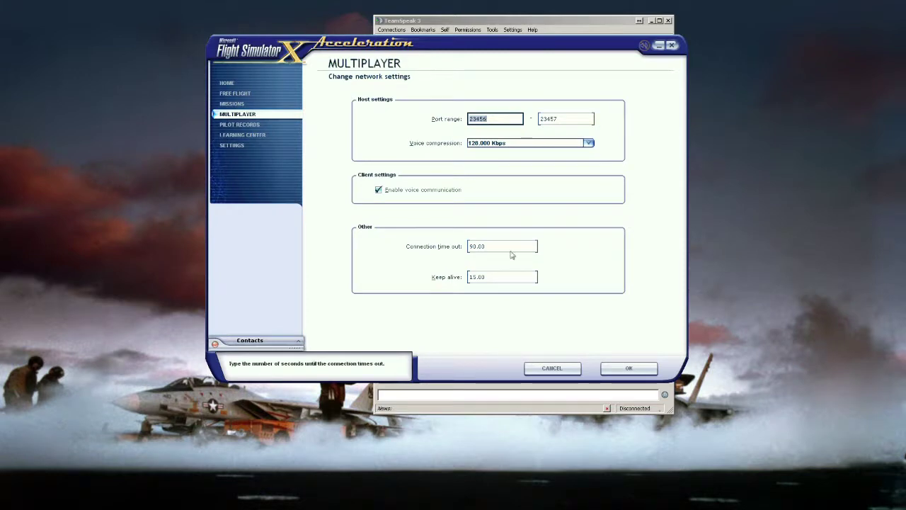
pyautogui.click(527, 145)
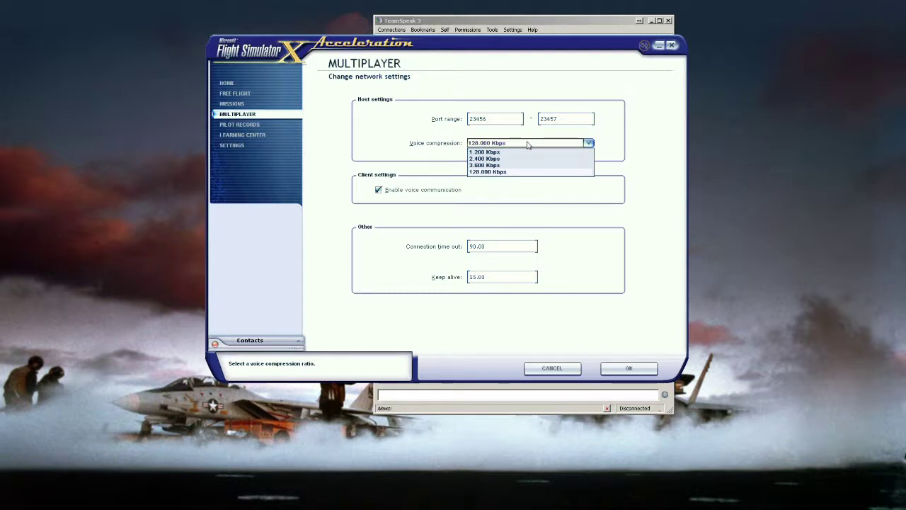
pyautogui.click(528, 144)
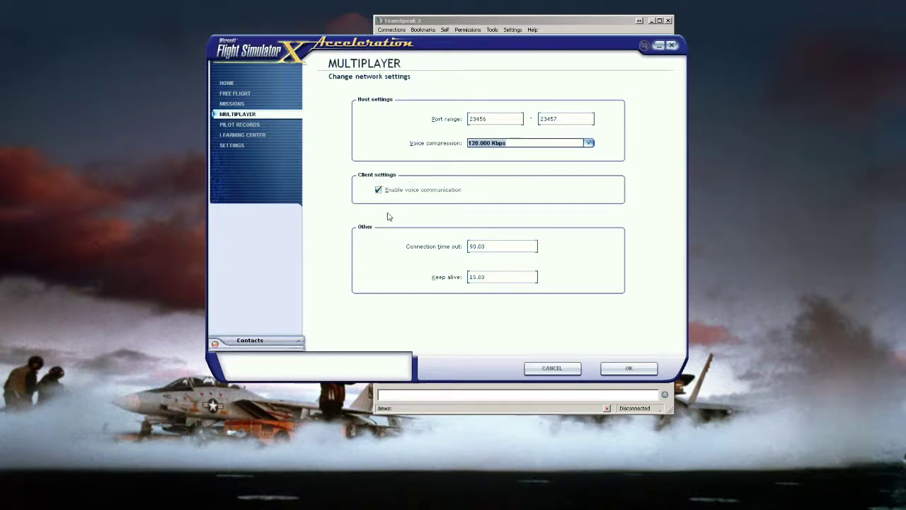
pyautogui.moveTo(388, 195)
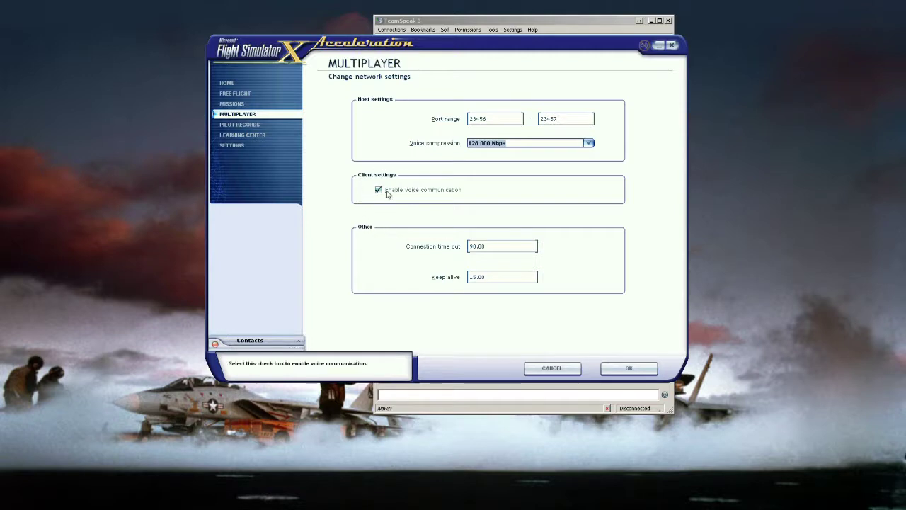
pyautogui.click(629, 368)
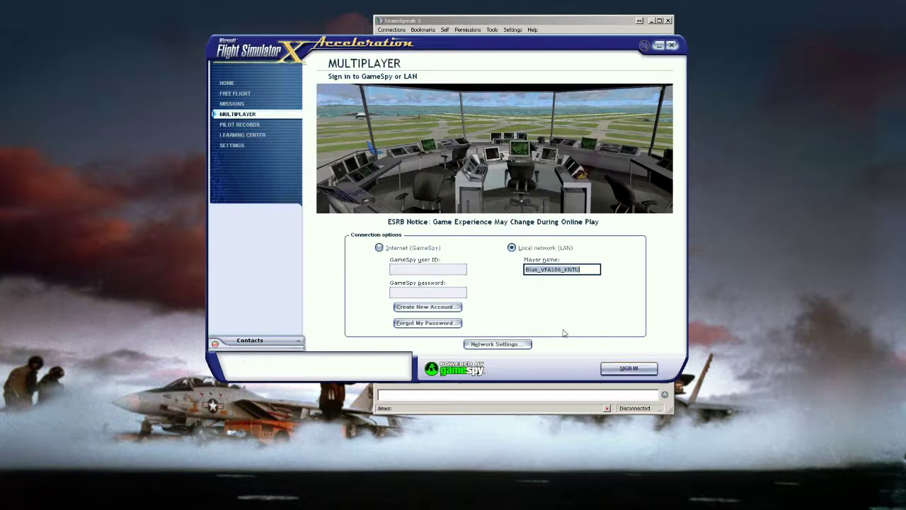
# Sign in to the local network and host a Free Flight session visible on the LAN, keeping the default session information.
pyautogui.click(629, 369)
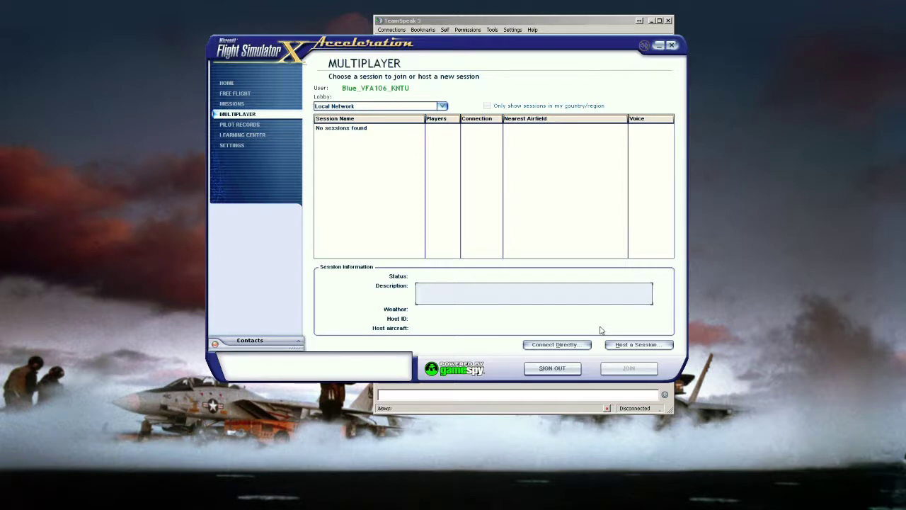
pyautogui.click(633, 350)
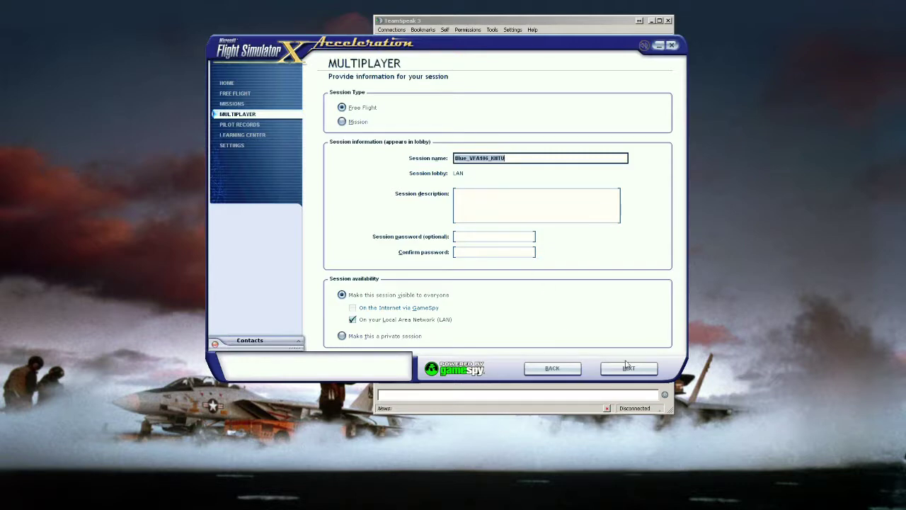
pyautogui.click(627, 367)
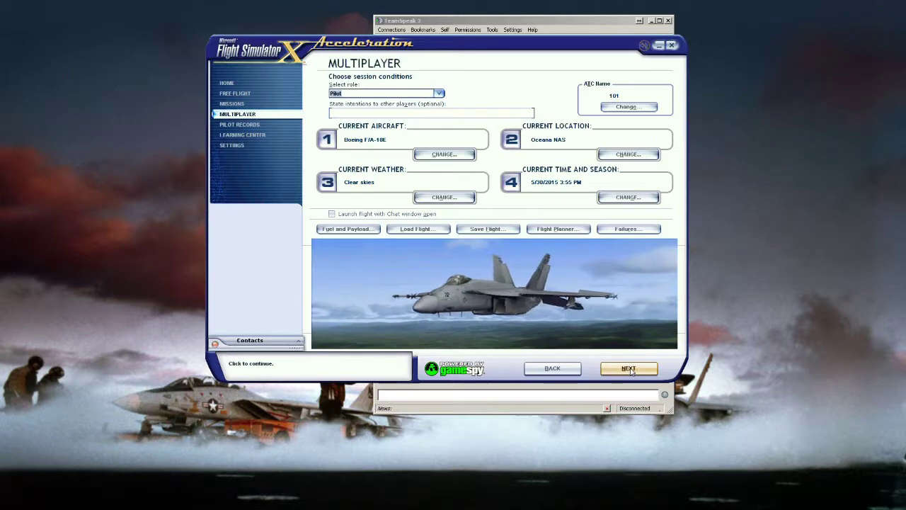
# Set the session weather to static real-world weather, accept the downloaded weather and continue with the session.
pyautogui.click(444, 197)
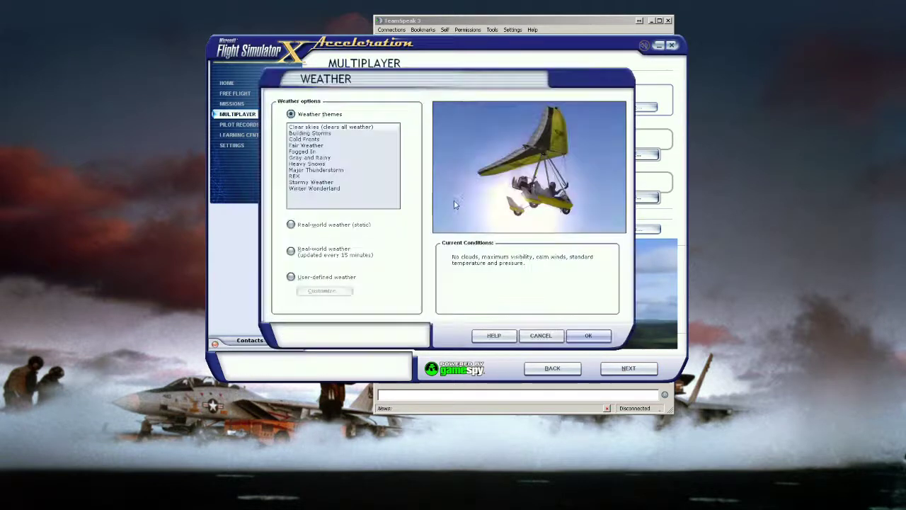
pyautogui.click(290, 224)
pyautogui.click(575, 338)
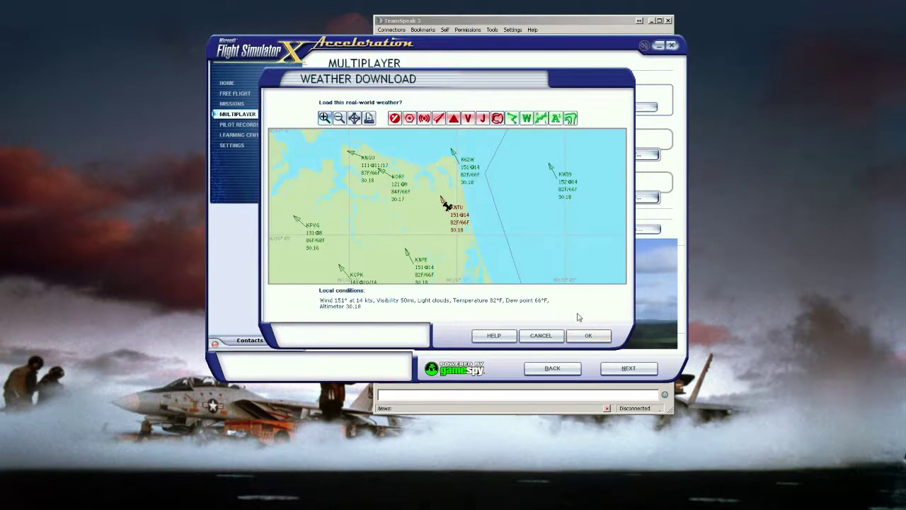
pyautogui.click(586, 334)
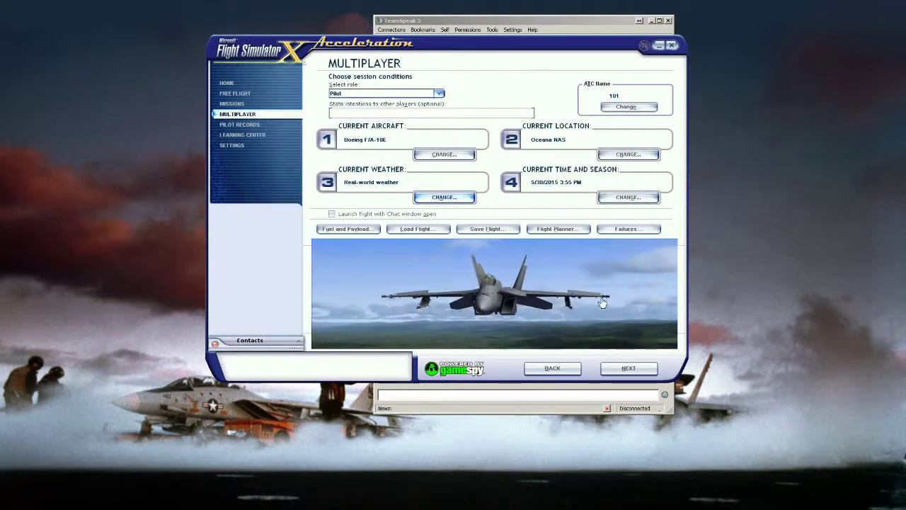
pyautogui.click(627, 373)
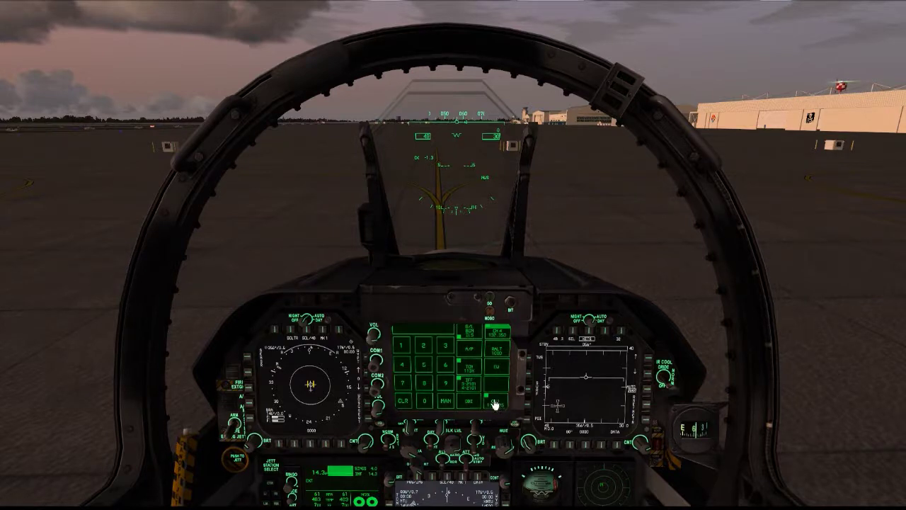
# Tune the cockpit's COM 2 radio to channel 5 (121.600) and COM 1 to channel 2 (120.875), leaving COM 2 selected.
pyautogui.click(494, 402)
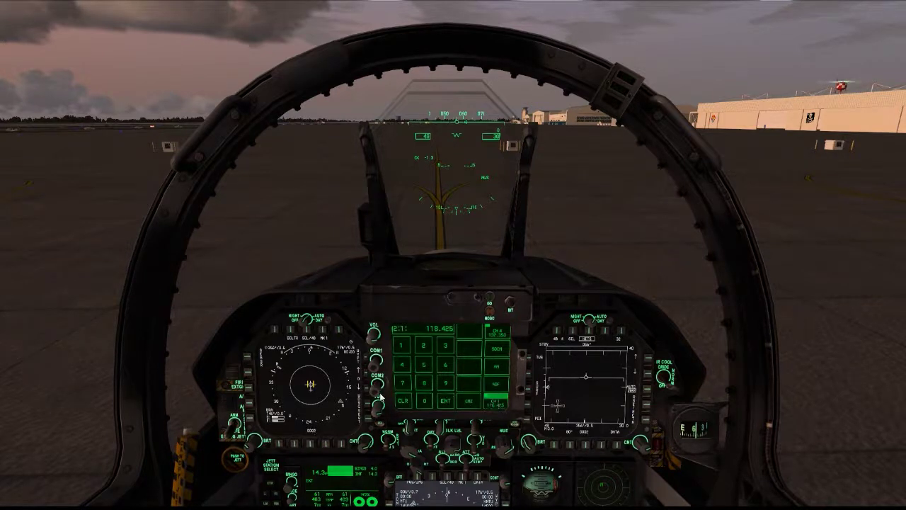
pyautogui.scroll(2, 375, 394)
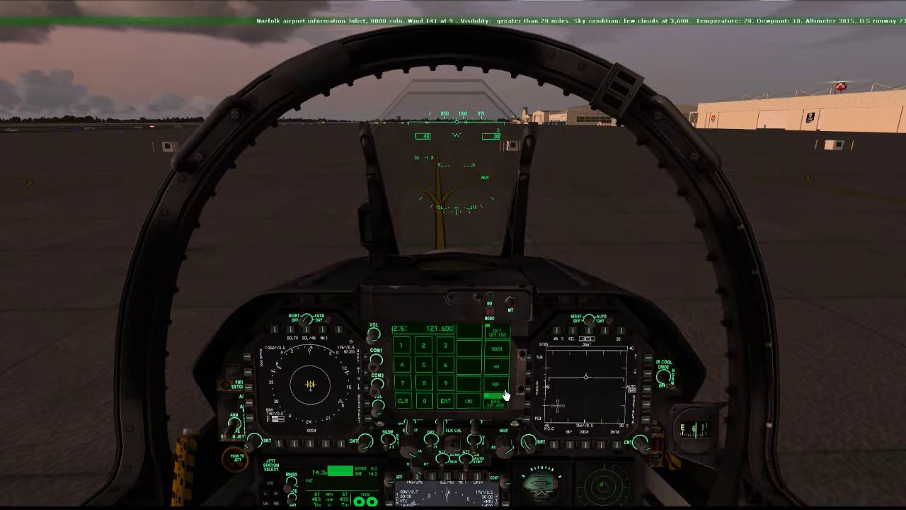
pyautogui.scroll(2, 373, 368)
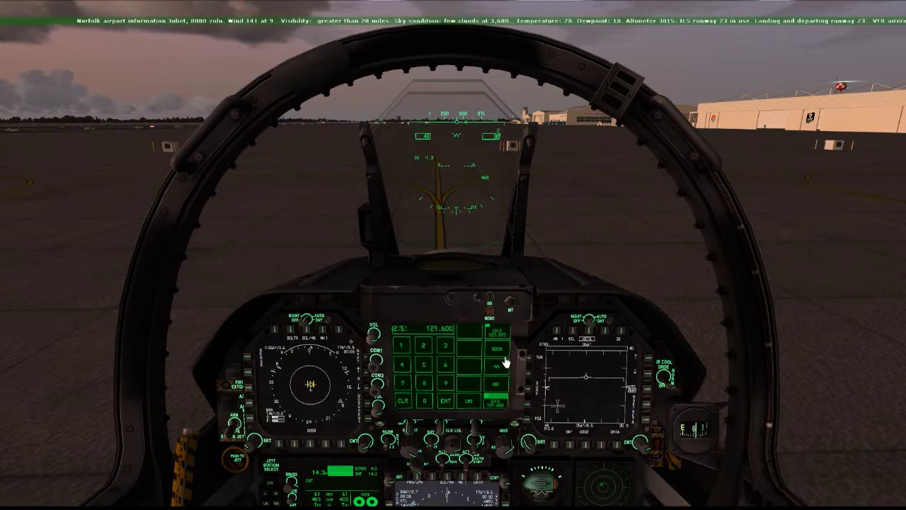
pyautogui.click(496, 332)
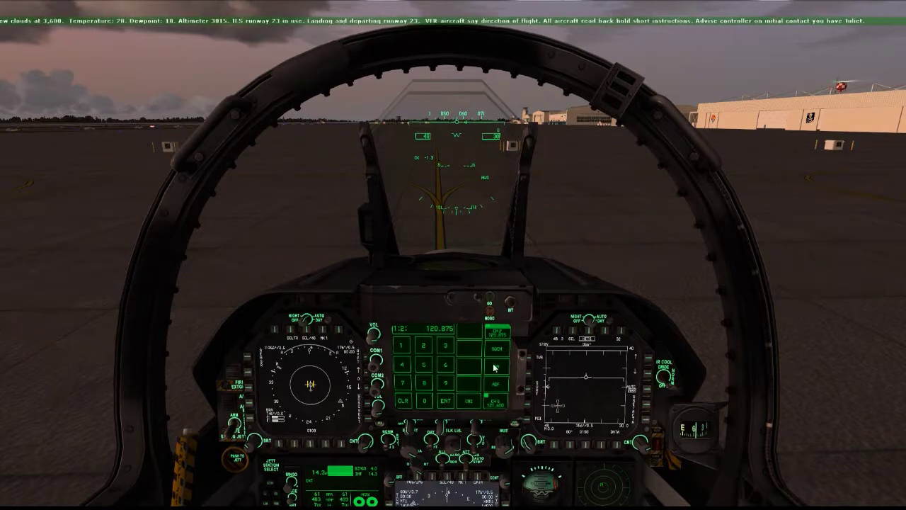
pyautogui.click(495, 402)
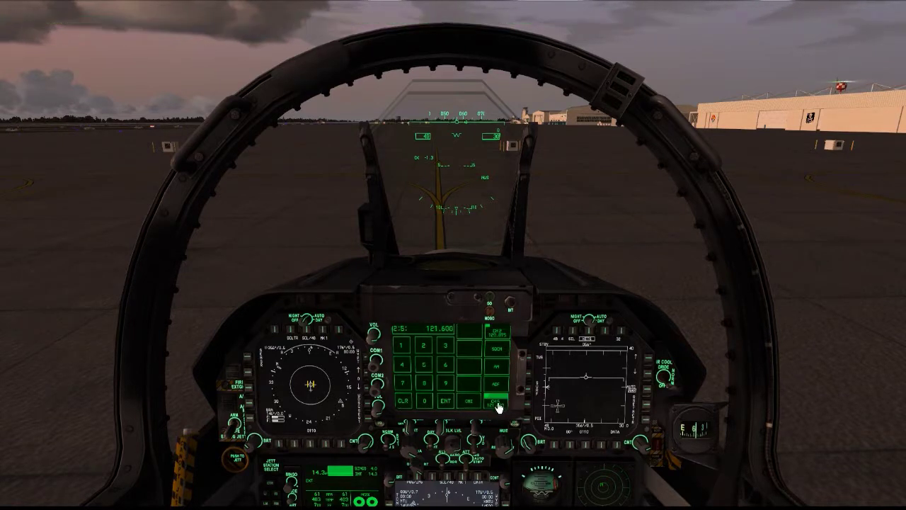